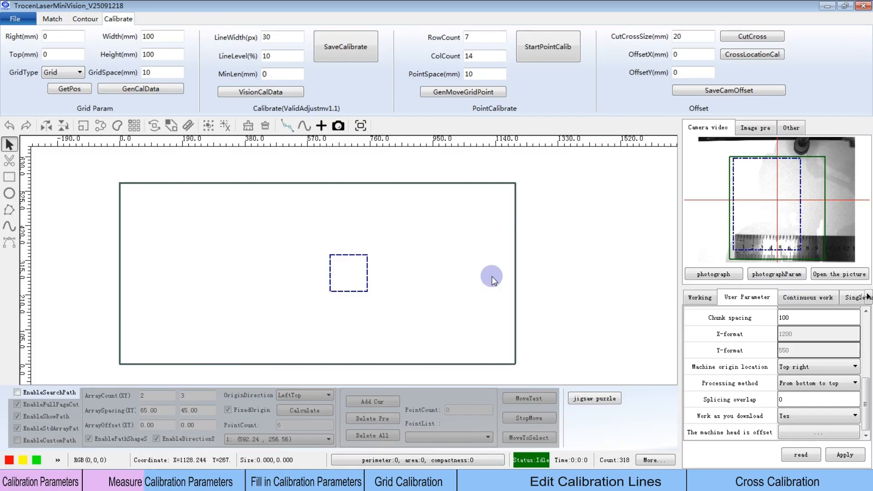
Check the laser camera image in full-screen view, and set the calibration grid's width to 160 mm
{"action": "double_click", "coordinate": [762, 208]}
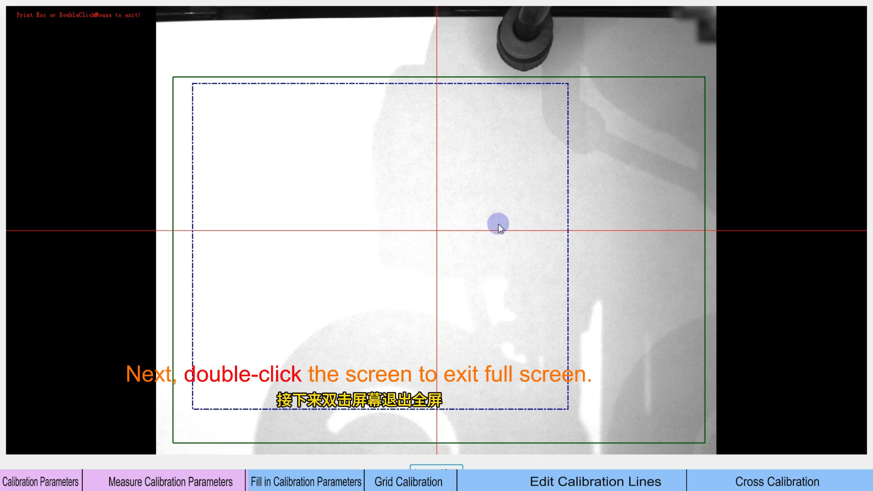
{"action": "double_click", "coordinate": [483, 200]}
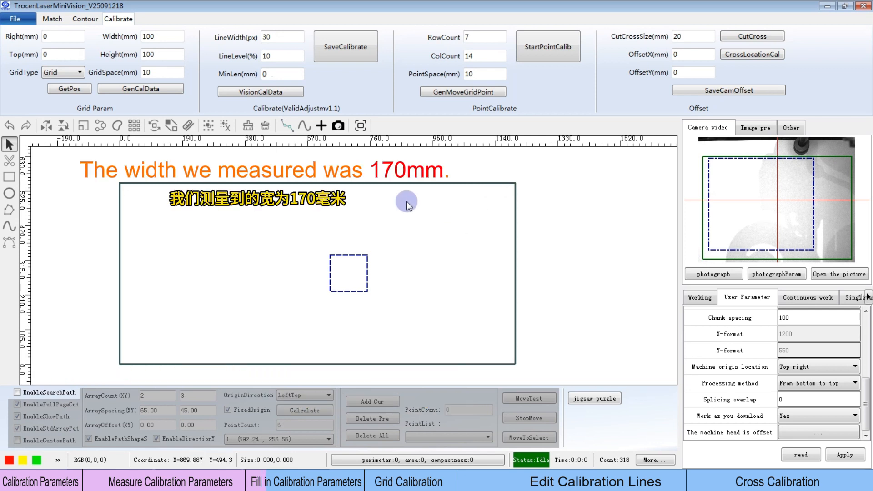
{"action": "left_click", "coordinate": [157, 36]}
{"action": "left_click_drag", "start_coordinate": [157, 36], "coordinate": [122, 40]}
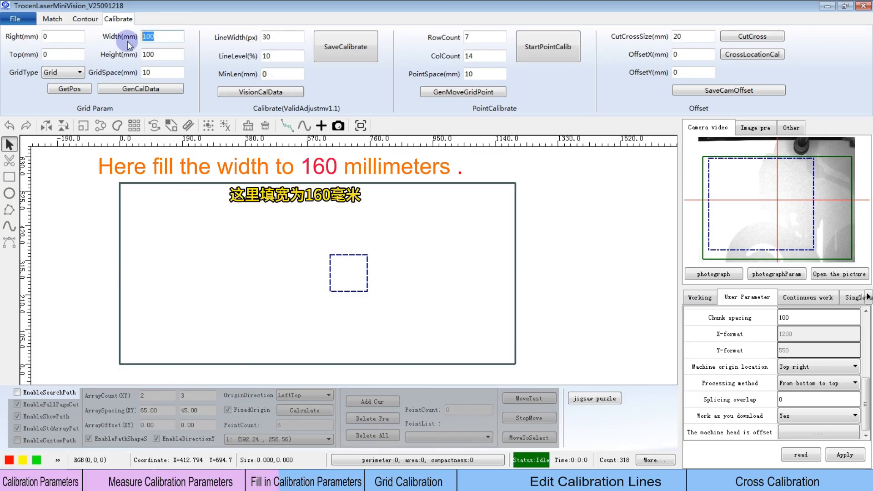
{"action": "type", "text": "160"}
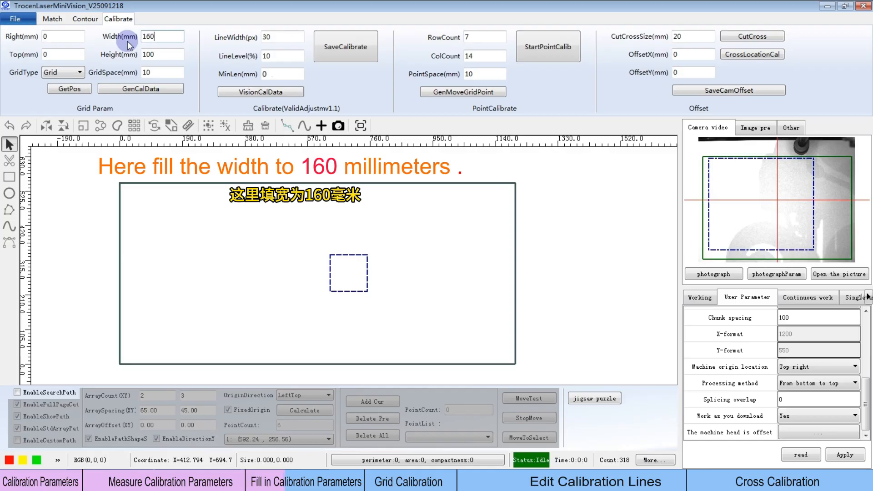
{"action": "left_click", "coordinate": [167, 57]}
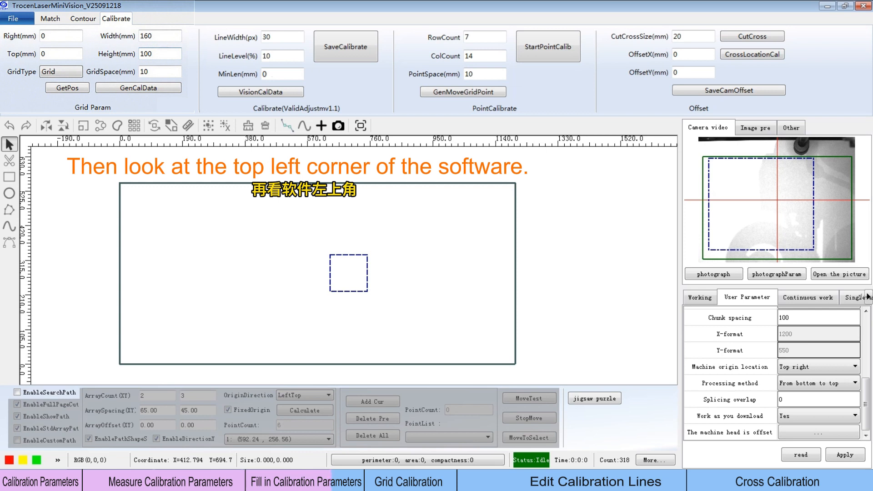
Fetch the current machine position for the grid and generate Grid-type calibration data with 10 mm spacing
{"action": "left_click", "coordinate": [61, 88]}
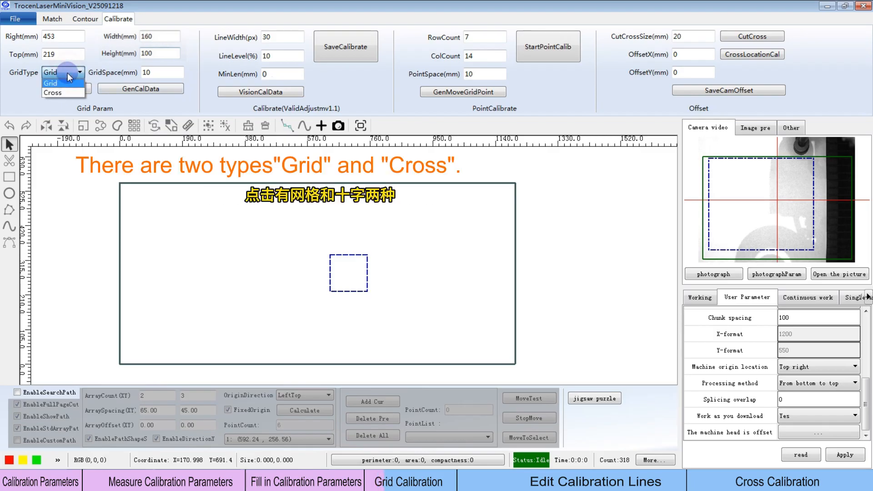
{"action": "left_click", "coordinate": [67, 82]}
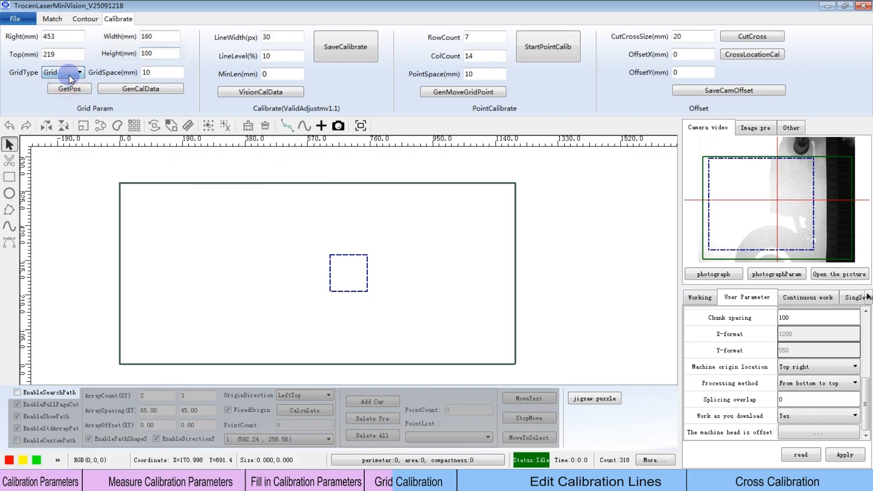
{"action": "left_click", "coordinate": [159, 74]}
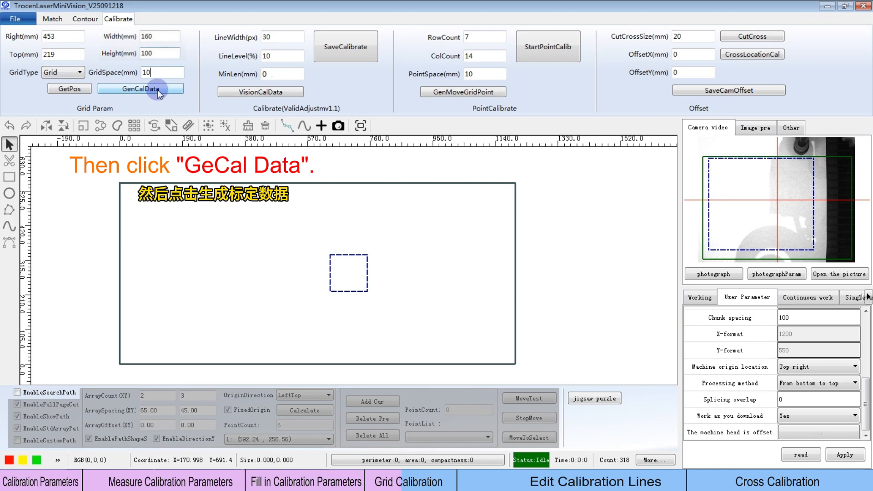
{"action": "left_click", "coordinate": [157, 89]}
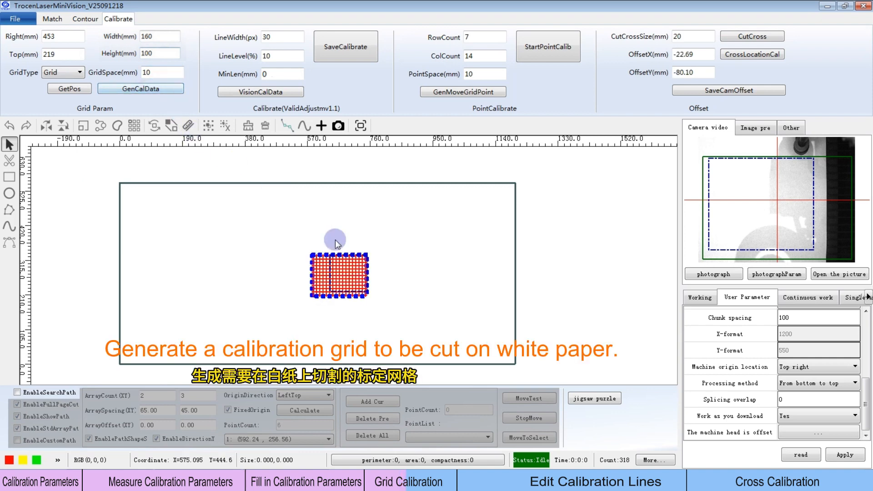
{"action": "scroll", "coordinate": [336, 278], "scroll_direction": "up", "scroll_amount": 5}
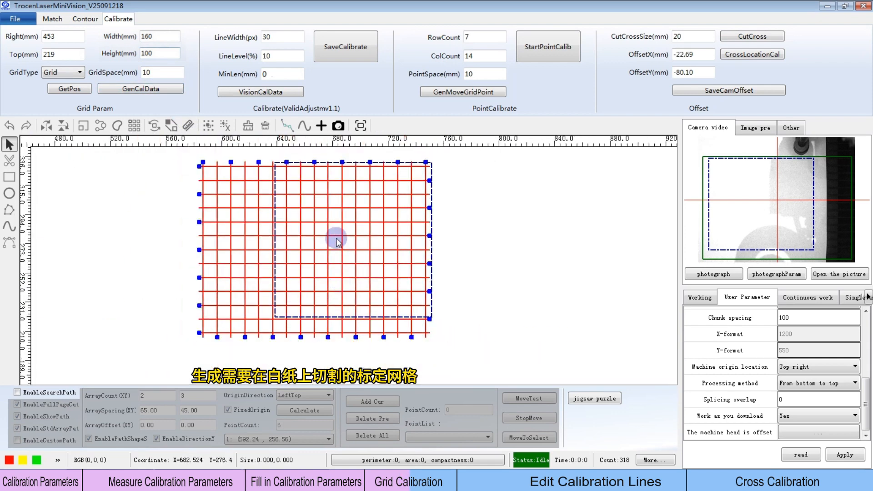
{"action": "scroll", "coordinate": [337, 241], "scroll_direction": "down", "scroll_amount": 1}
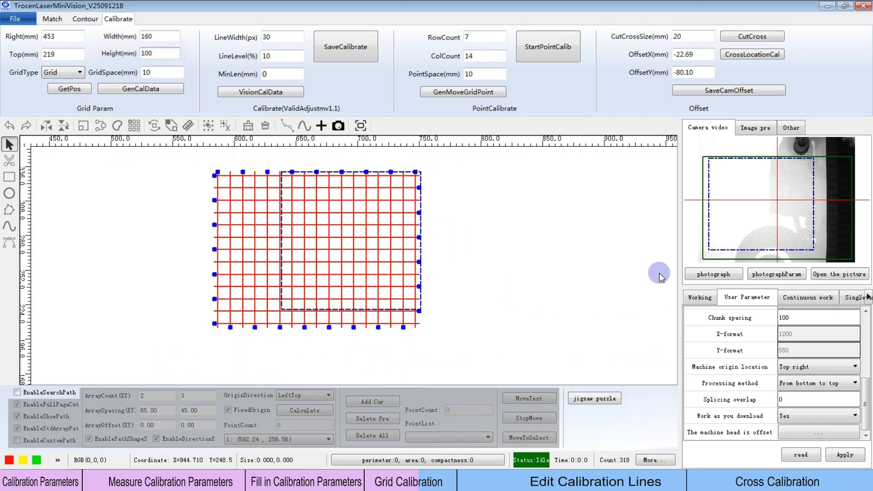
Set power1 of the red layer's laser technics to 12
{"action": "left_click", "coordinate": [700, 296]}
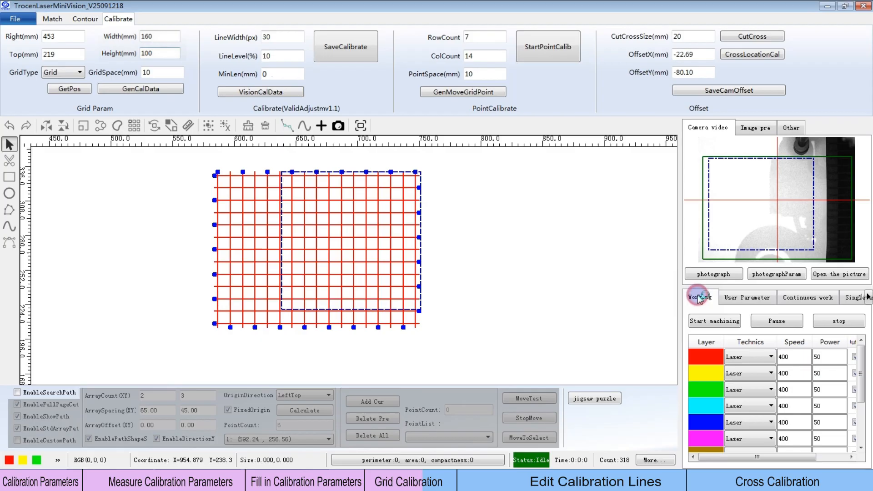
{"action": "double_click", "coordinate": [706, 359]}
{"action": "left_click", "coordinate": [403, 191]}
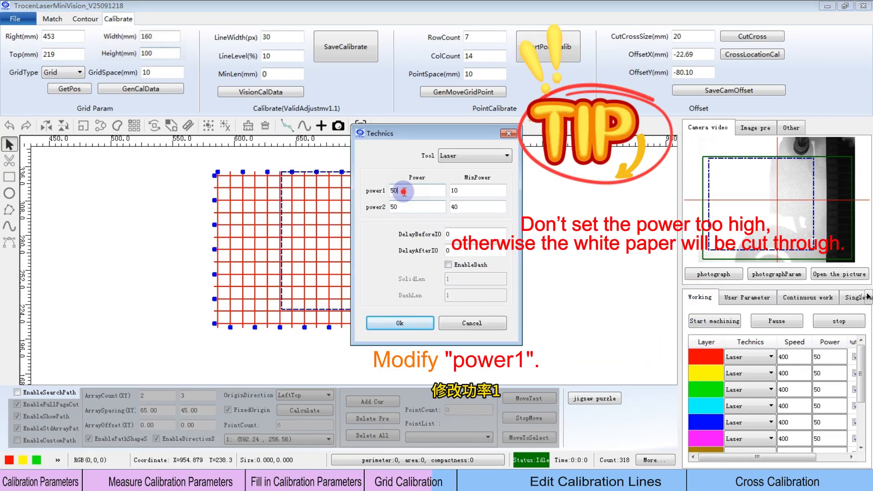
{"action": "left_click_drag", "start_coordinate": [403, 191], "coordinate": [340, 191]}
{"action": "type", "text": "1"}
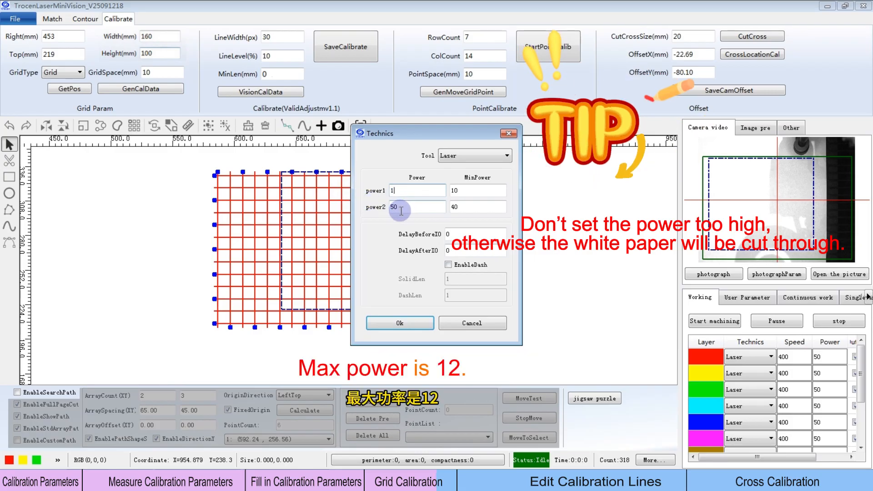
{"action": "type", "text": "2"}
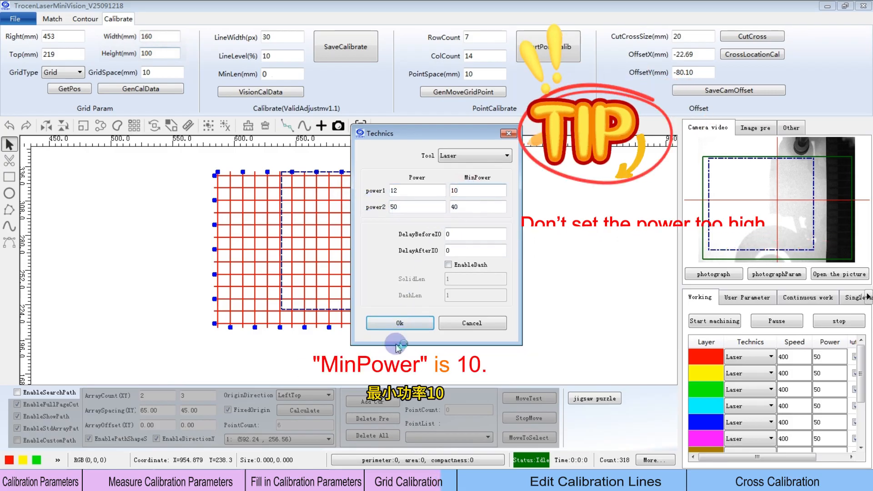
{"action": "left_click", "coordinate": [399, 322]}
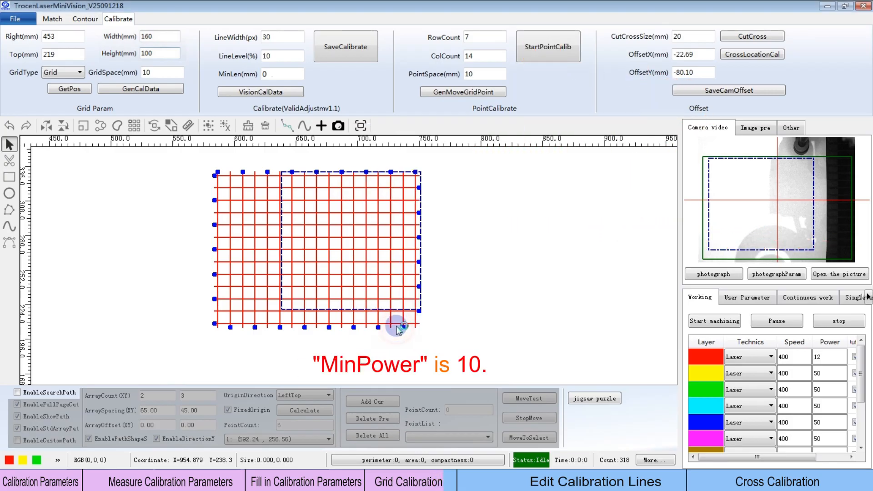
Set the red layer's speed to 250 and start machining the calibration grid
{"action": "double_click", "coordinate": [791, 357]}
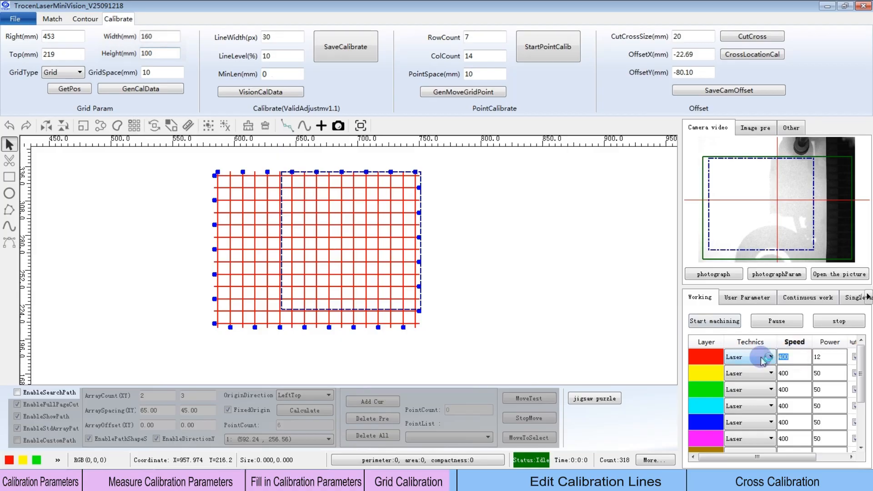
{"action": "type", "text": "250"}
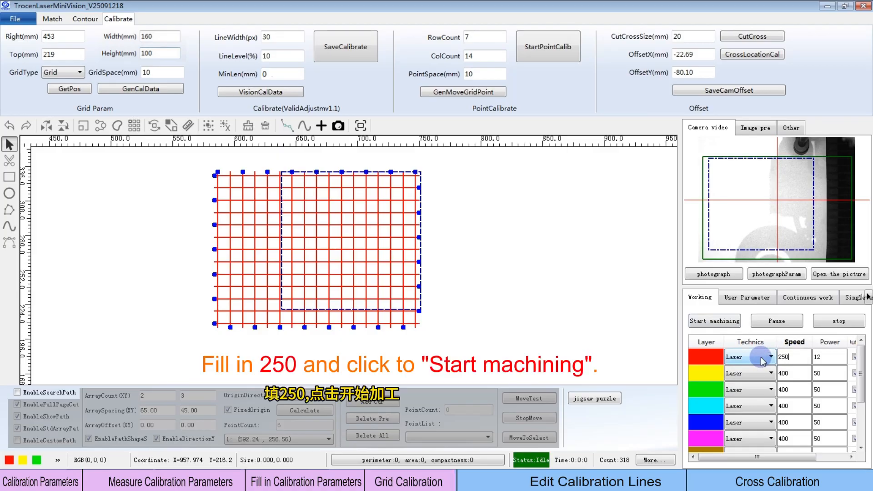
{"action": "left_click", "coordinate": [714, 320]}
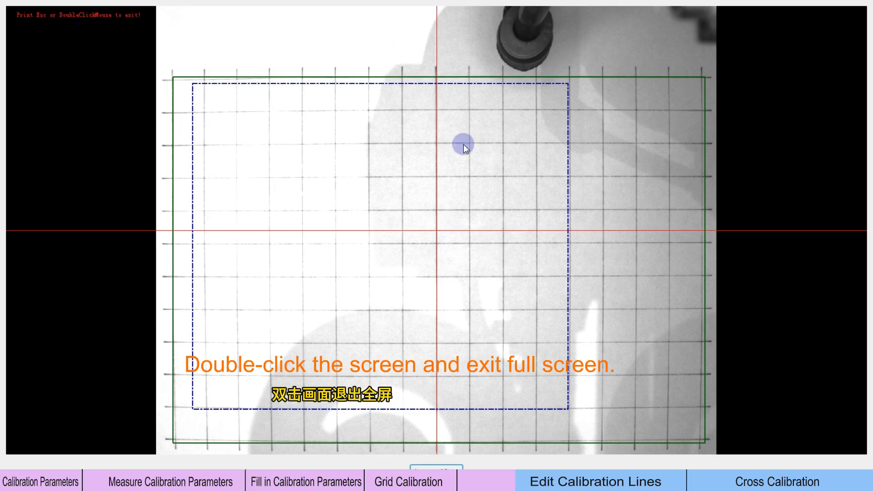
Leave the full-screen camera view and capture a photo of the cut grid onto the canvas
{"action": "double_click", "coordinate": [509, 203]}
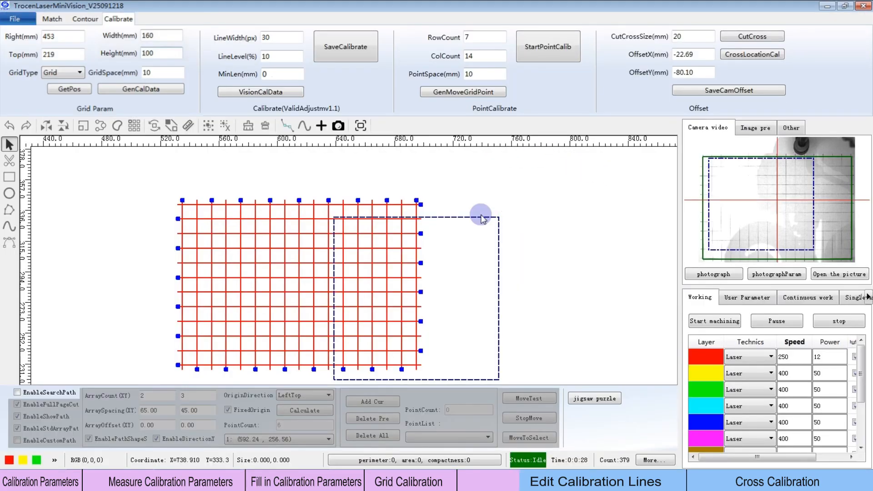
{"action": "left_click", "coordinate": [339, 125]}
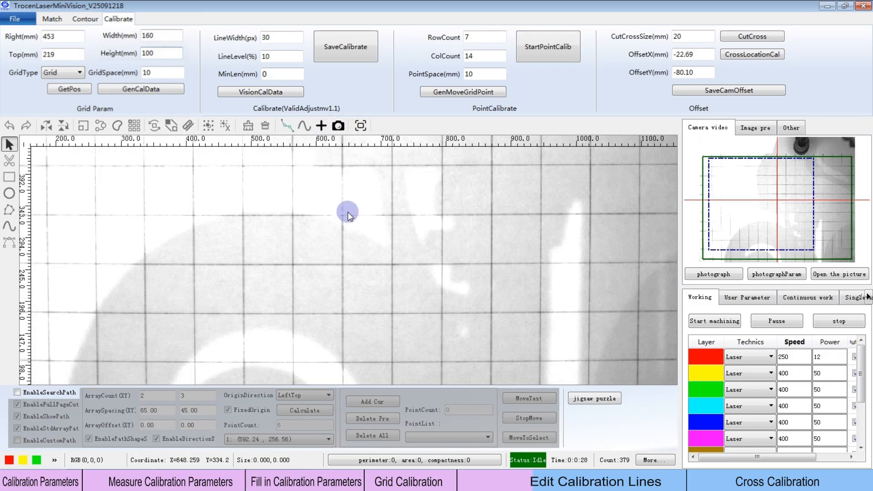
{"action": "scroll", "coordinate": [348, 213], "scroll_direction": "down", "scroll_amount": 5}
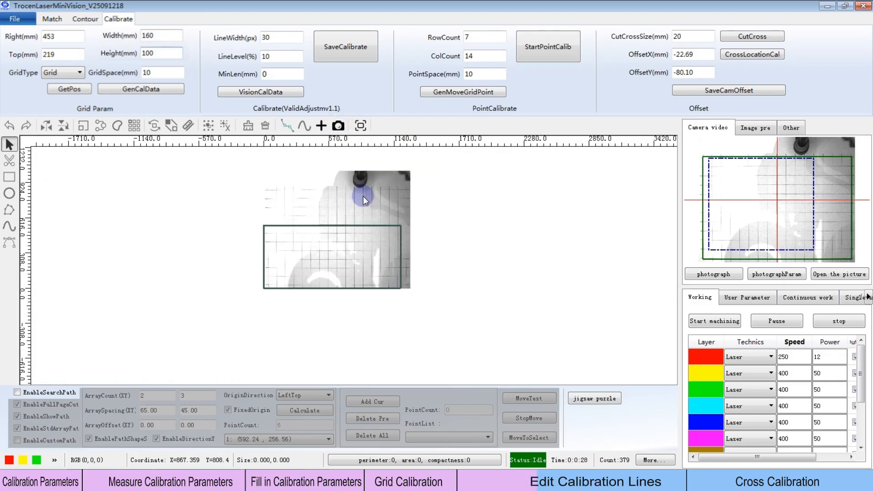
Frame the photographed grid with a recognition area of about 1348 × 951 mm and detect its calibration lines
{"action": "left_click", "coordinate": [360, 126]}
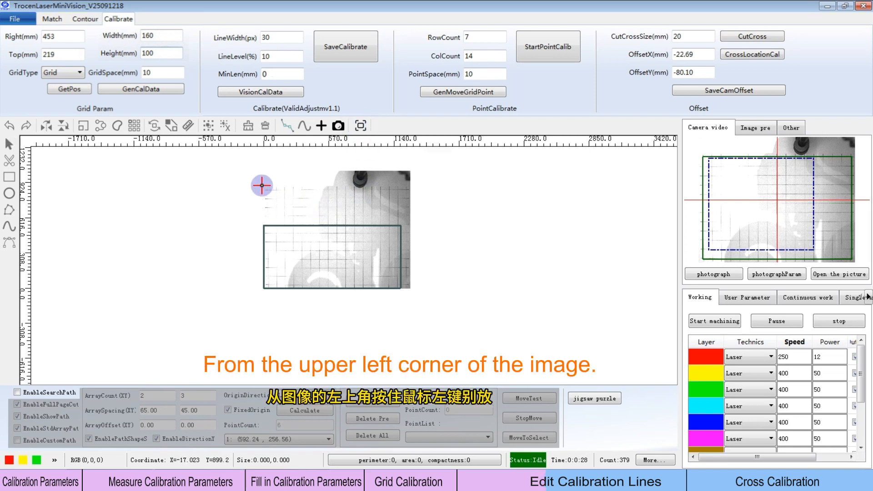
{"action": "left_click_drag", "start_coordinate": [261, 183], "coordinate": [414, 291]}
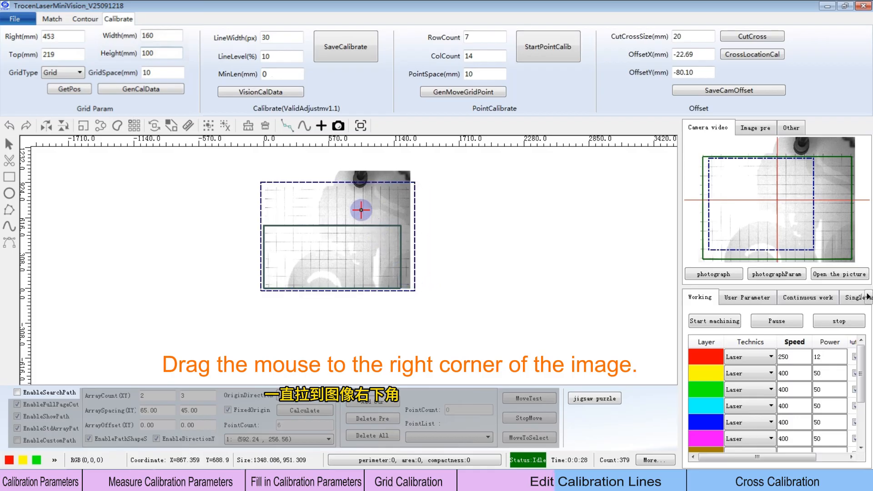
{"action": "scroll", "coordinate": [350, 226], "scroll_direction": "up", "scroll_amount": 2}
{"action": "scroll", "coordinate": [350, 226], "scroll_direction": "down", "scroll_amount": 1}
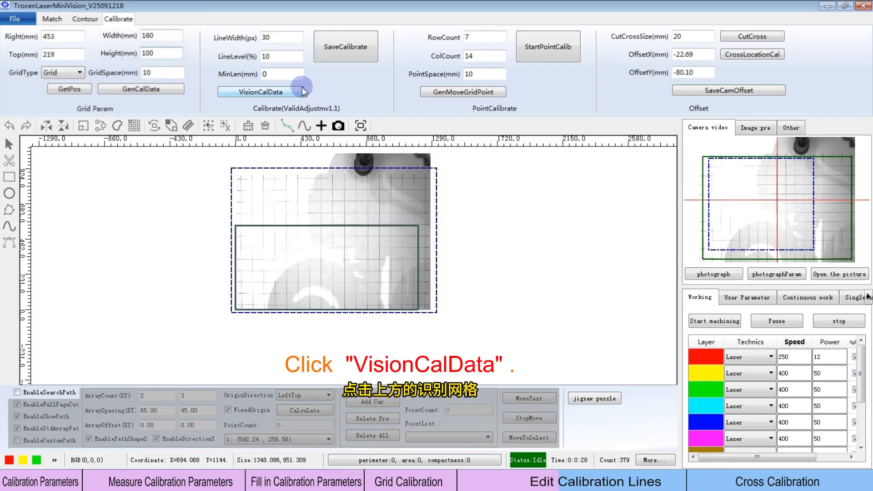
{"action": "left_click", "coordinate": [286, 91]}
{"action": "scroll", "coordinate": [350, 191], "scroll_direction": "up", "scroll_amount": 2}
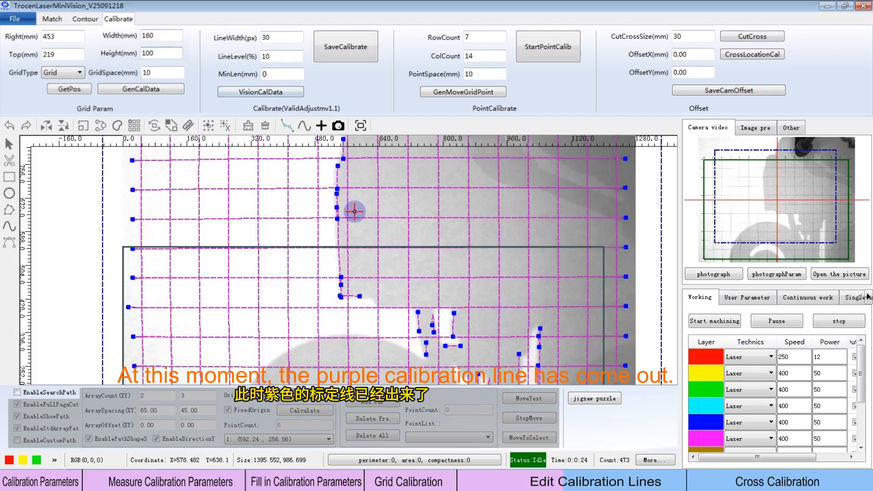
{"action": "scroll", "coordinate": [400, 263], "scroll_direction": "down", "scroll_amount": 2}
{"action": "scroll", "coordinate": [400, 261], "scroll_direction": "up", "scroll_amount": 2}
{"action": "scroll", "coordinate": [401, 261], "scroll_direction": "down", "scroll_amount": 1}
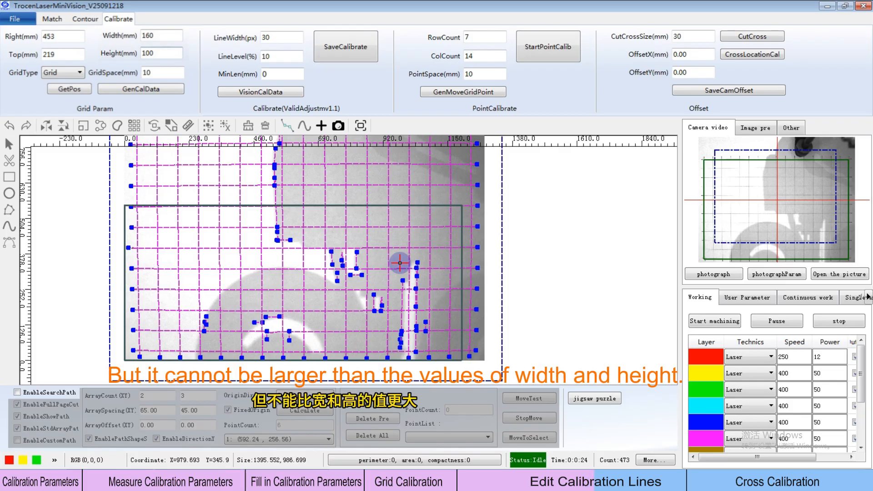
Set the minimum line length to 100 mm and detect the calibration lines again
{"action": "double_click", "coordinate": [273, 74]}
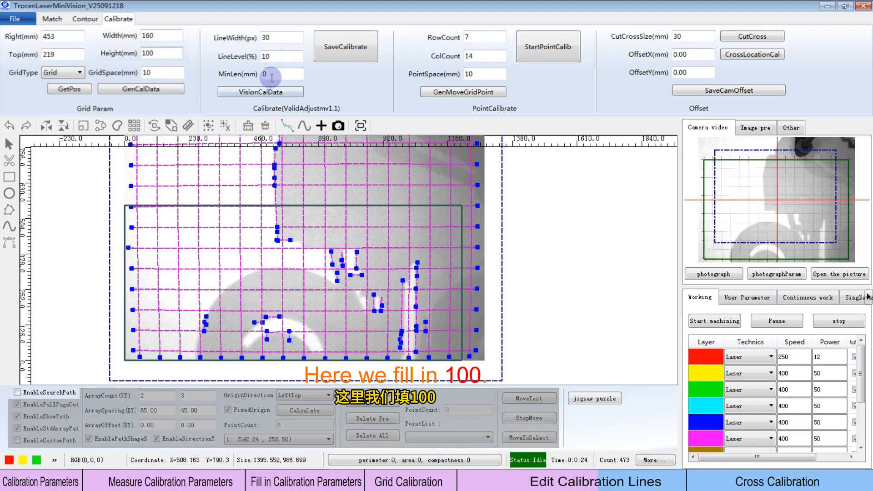
{"action": "type", "text": "100"}
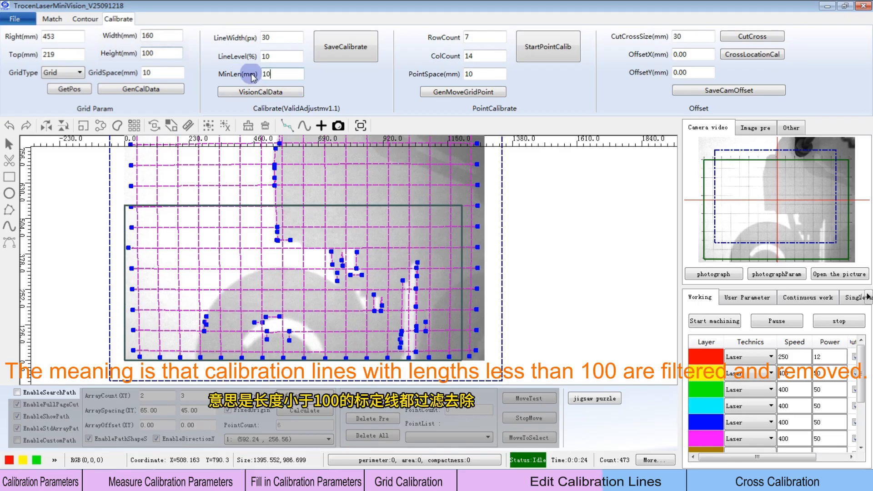
{"action": "left_click", "coordinate": [271, 92]}
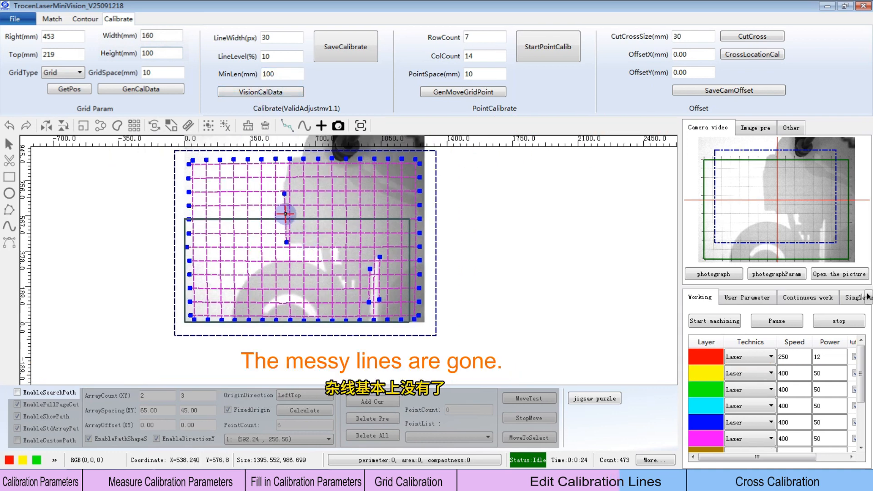
Delete the stray near-vertical calibration line along the shadow edge in the middle of the photographed grid
{"action": "scroll", "coordinate": [310, 243], "scroll_direction": "up", "scroll_amount": 2}
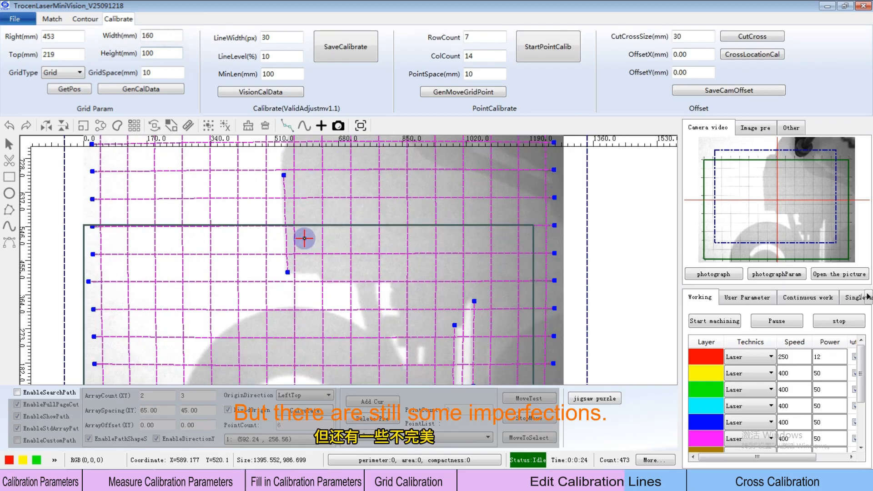
{"action": "scroll", "coordinate": [292, 215], "scroll_direction": "up", "scroll_amount": 1}
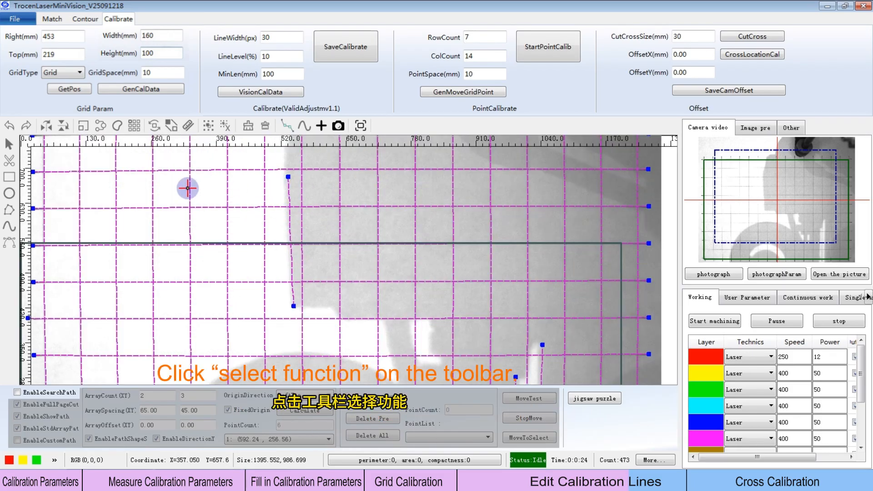
{"action": "left_click", "coordinate": [9, 144]}
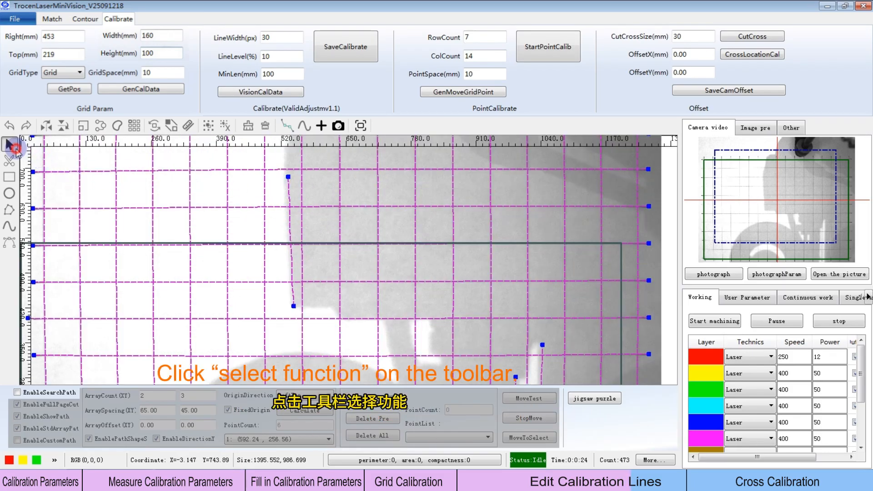
{"action": "left_click", "coordinate": [289, 190]}
{"action": "key", "text": "Delete"}
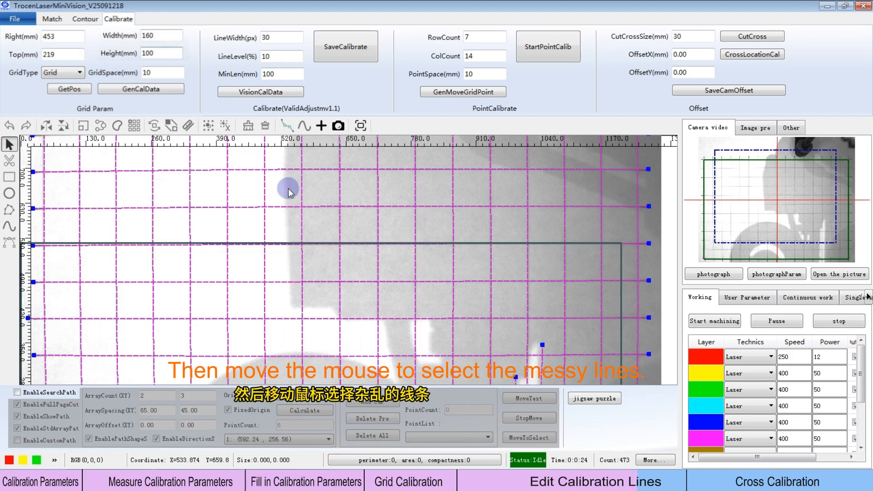
Delete the two stray near-vertical calibration lines over the bright streaks in the lower-right part of the photographed grid
{"action": "scroll", "coordinate": [370, 229], "scroll_direction": "down", "scroll_amount": 4}
{"action": "scroll", "coordinate": [442, 307], "scroll_direction": "up", "scroll_amount": 4}
{"action": "left_click", "coordinate": [428, 278]}
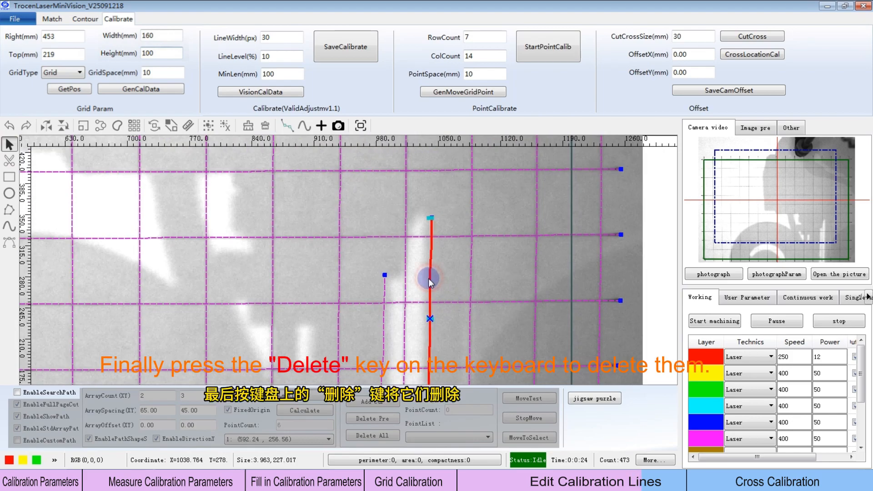
{"action": "key", "text": "Delete"}
{"action": "left_click", "coordinate": [383, 284]}
{"action": "key", "text": "Delete"}
Inspect the whole calibration grid, including its edges and corners, for remaining stray lines
{"action": "scroll", "coordinate": [396, 272], "scroll_direction": "down", "scroll_amount": 5}
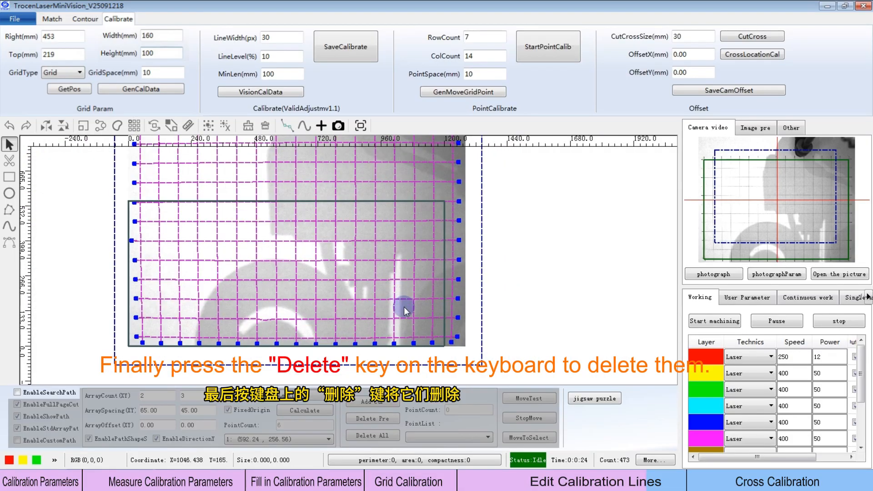
{"action": "scroll", "coordinate": [435, 195], "scroll_direction": "up", "scroll_amount": 5}
{"action": "scroll", "coordinate": [377, 214], "scroll_direction": "down", "scroll_amount": 5}
{"action": "scroll", "coordinate": [177, 218], "scroll_direction": "up", "scroll_amount": 5}
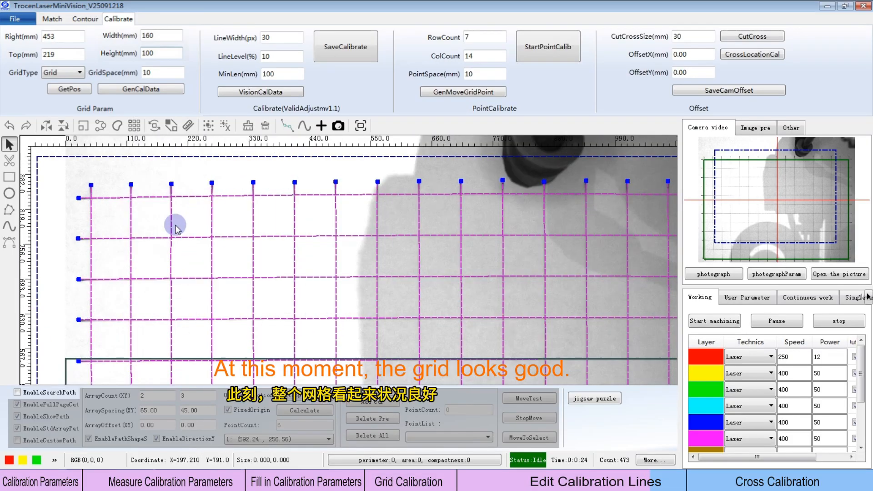
{"action": "scroll", "coordinate": [161, 206], "scroll_direction": "down", "scroll_amount": 2}
{"action": "scroll", "coordinate": [161, 206], "scroll_direction": "down", "scroll_amount": 4}
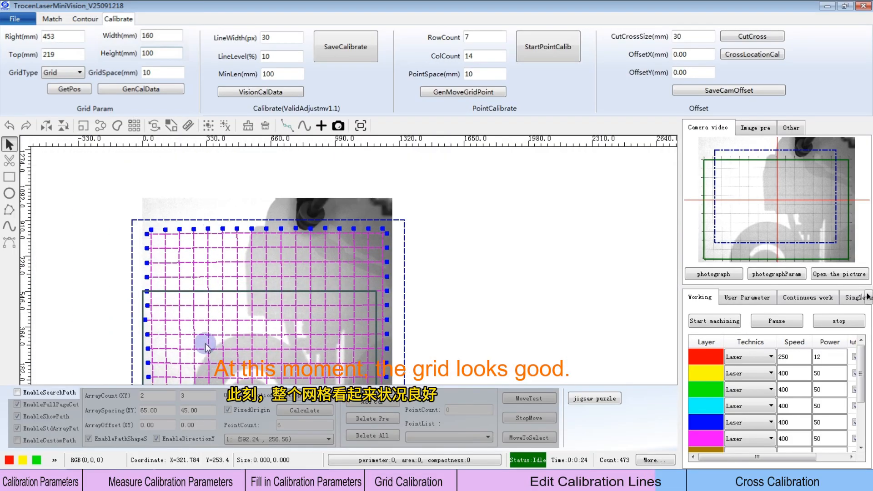
{"action": "scroll", "coordinate": [246, 318], "scroll_direction": "up", "scroll_amount": 1}
{"action": "scroll", "coordinate": [341, 271], "scroll_direction": "down", "scroll_amount": 2}
{"action": "scroll", "coordinate": [342, 271], "scroll_direction": "up", "scroll_amount": 1}
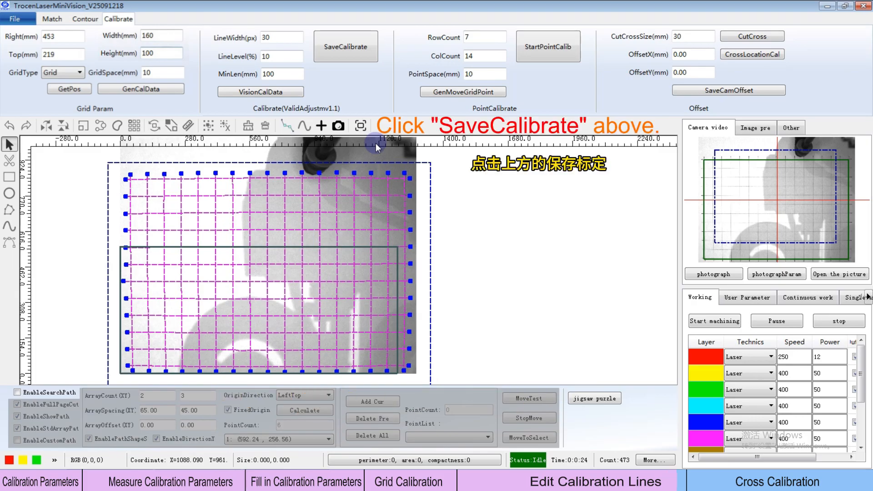
Save the grid calibration and acknowledge the message
{"action": "left_click", "coordinate": [359, 48]}
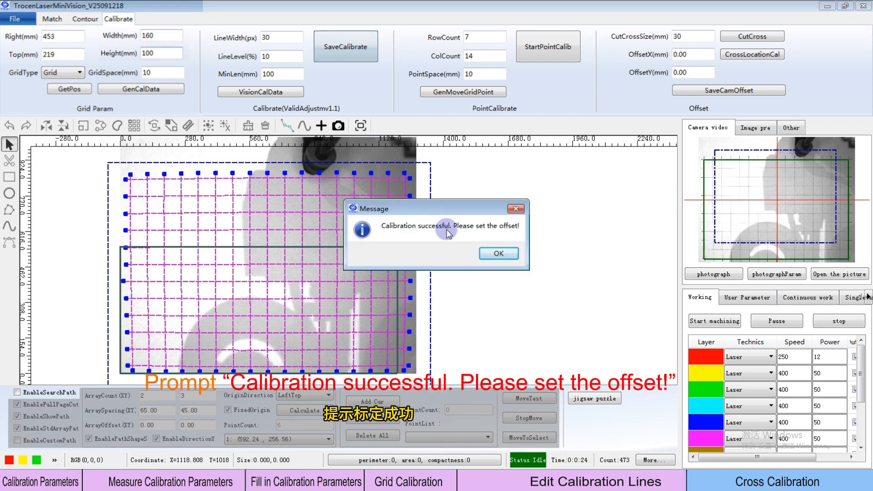
{"action": "left_click", "coordinate": [503, 252]}
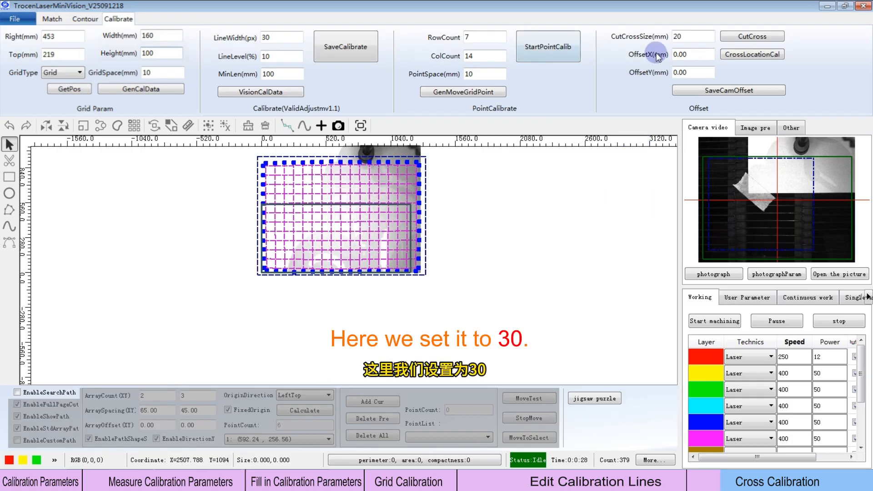
Set the cut cross size to 30 mm and cut the cross
{"action": "double_click", "coordinate": [677, 36]}
{"action": "type", "text": "30"}
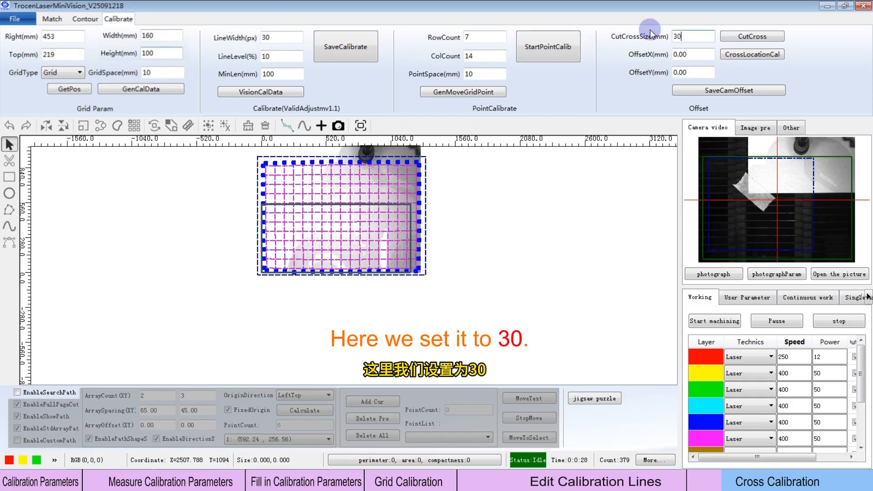
{"action": "left_click", "coordinate": [749, 36]}
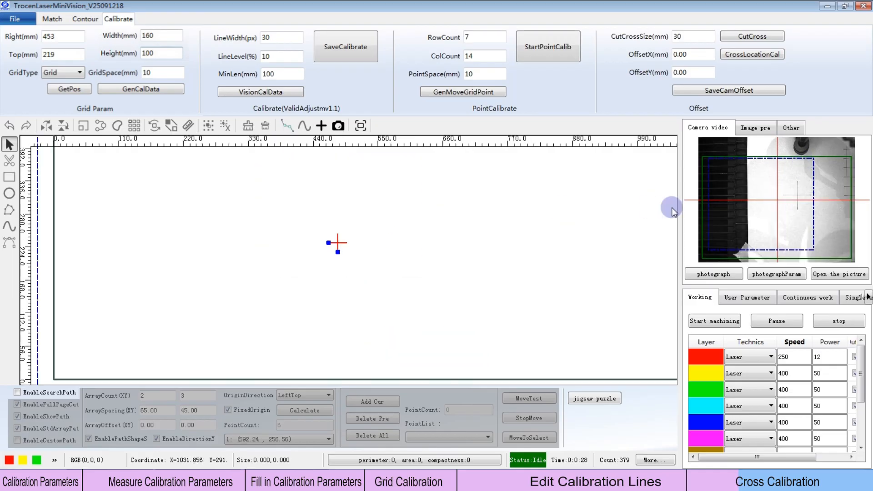
Photograph the cut cross and mark its exact centre with the cross location calibration to set the camera offset
{"action": "left_click", "coordinate": [711, 274]}
{"action": "scroll", "coordinate": [341, 189], "scroll_direction": "up", "scroll_amount": 3}
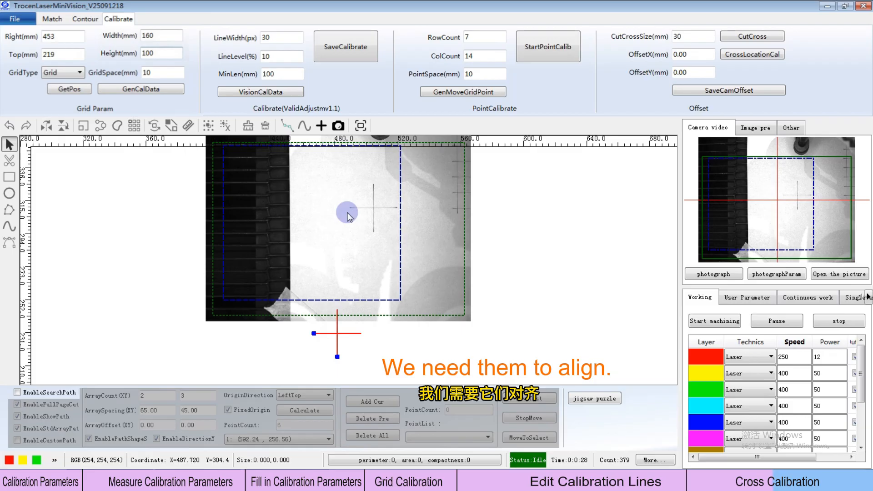
{"action": "left_click", "coordinate": [738, 55]}
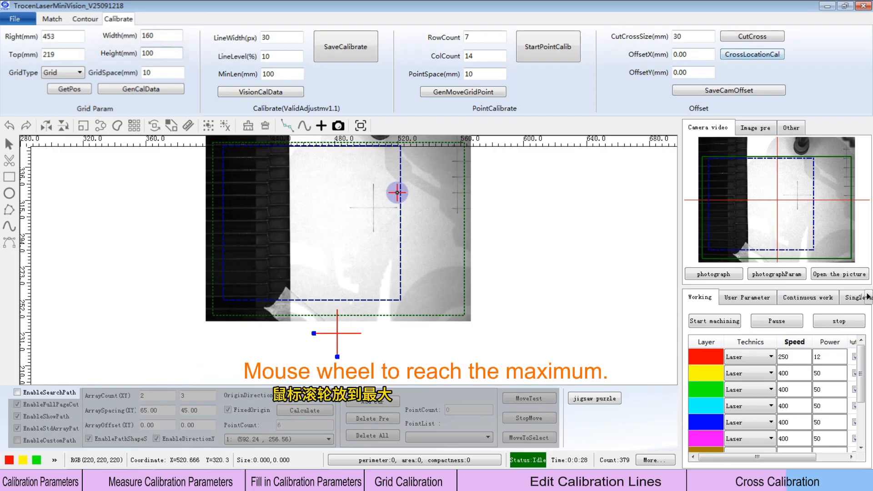
{"action": "scroll", "coordinate": [374, 204], "scroll_direction": "up", "scroll_amount": 10}
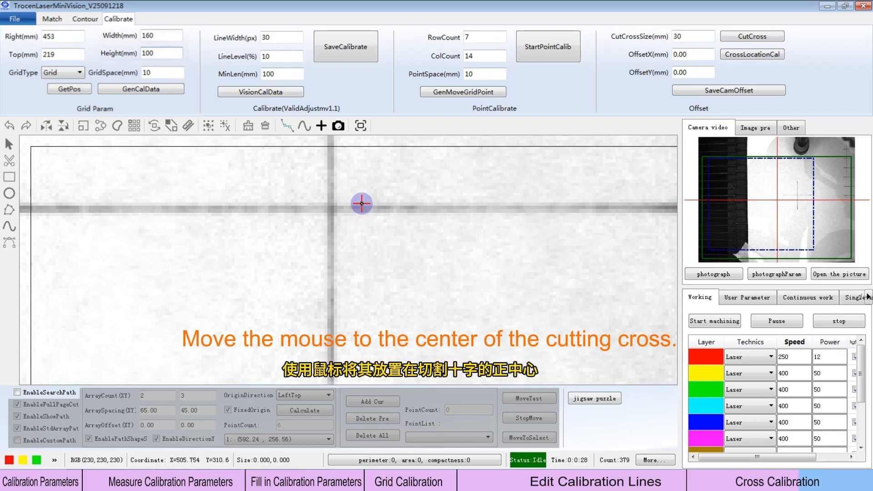
{"action": "left_click", "coordinate": [331, 208]}
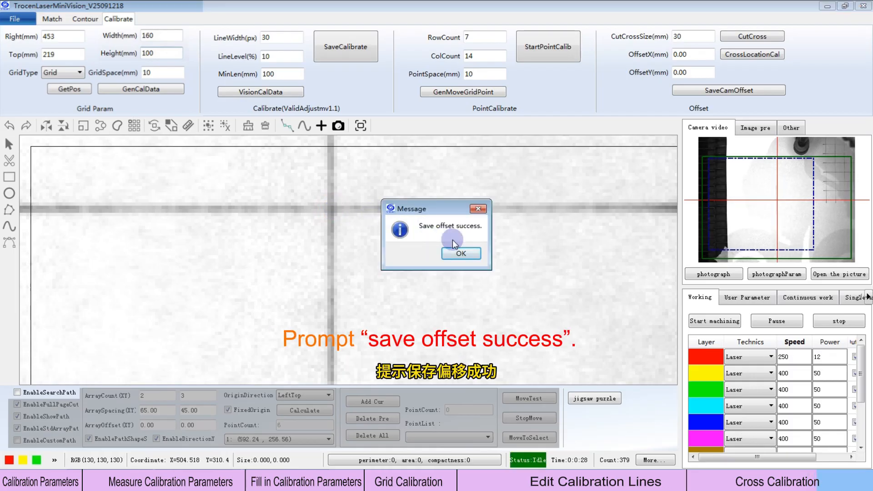
{"action": "left_click", "coordinate": [459, 252]}
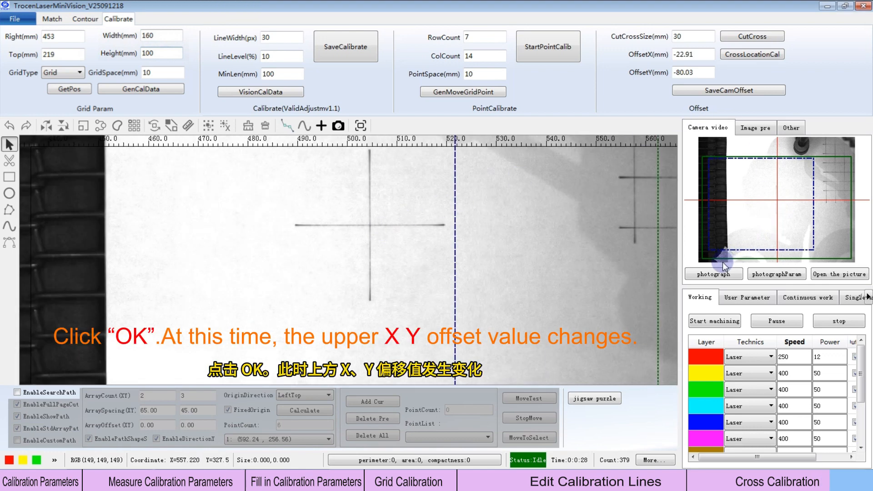
Take a new photo and check the red cross's alignment with the cut cross at high magnification
{"action": "left_click", "coordinate": [714, 273]}
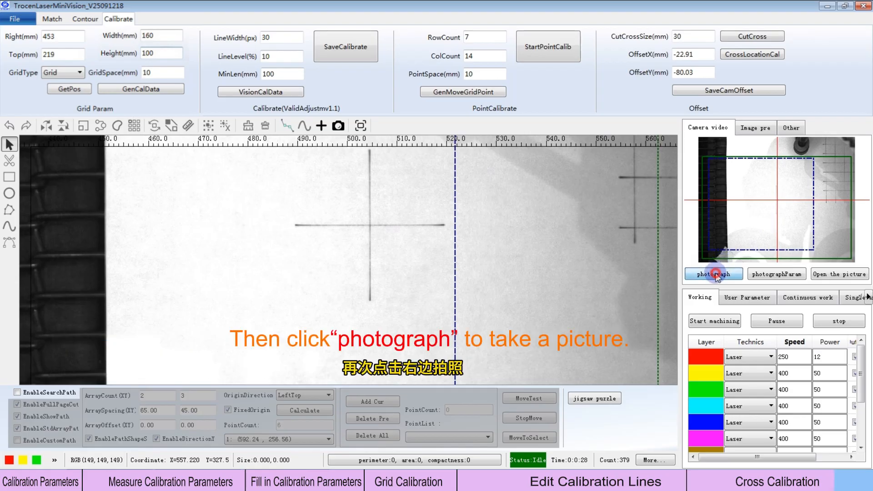
{"action": "scroll", "coordinate": [361, 230], "scroll_direction": "down", "scroll_amount": 5}
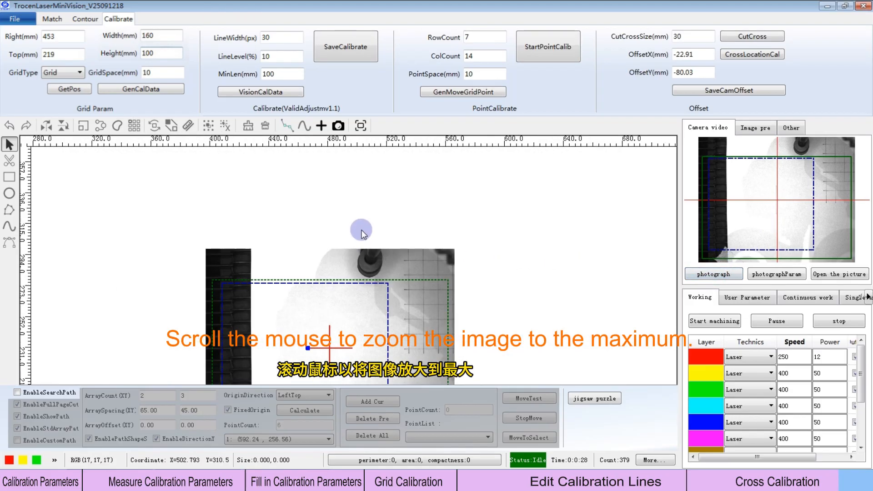
{"action": "scroll", "coordinate": [361, 229], "scroll_direction": "down", "scroll_amount": 1}
{"action": "scroll", "coordinate": [345, 263], "scroll_direction": "up", "scroll_amount": 8}
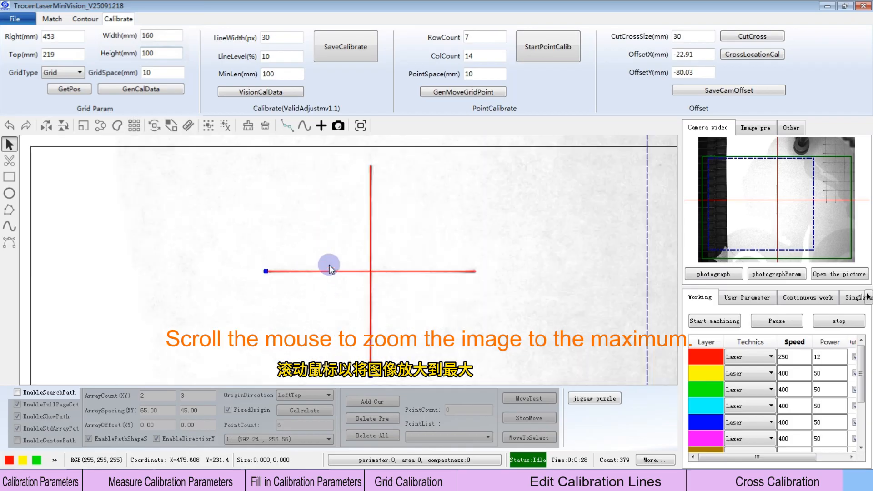
{"action": "scroll", "coordinate": [386, 286], "scroll_direction": "down", "scroll_amount": 5}
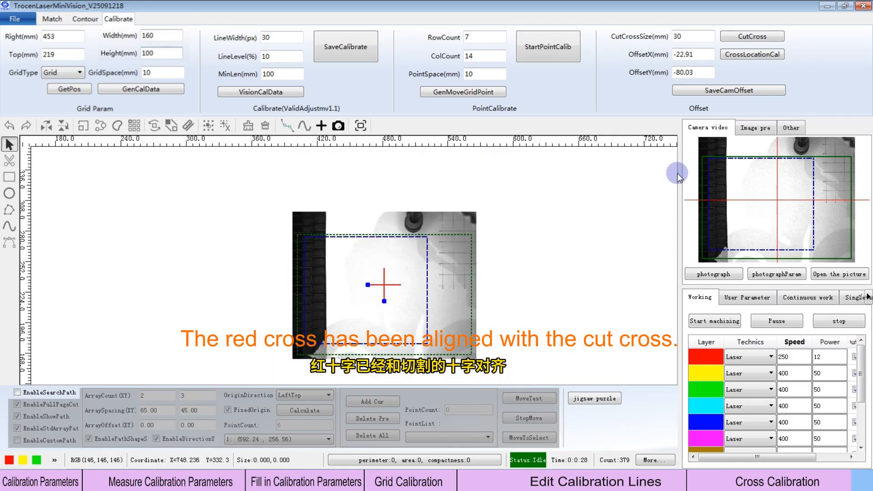
Save the camera offset and acknowledge the message
{"action": "left_click", "coordinate": [714, 90]}
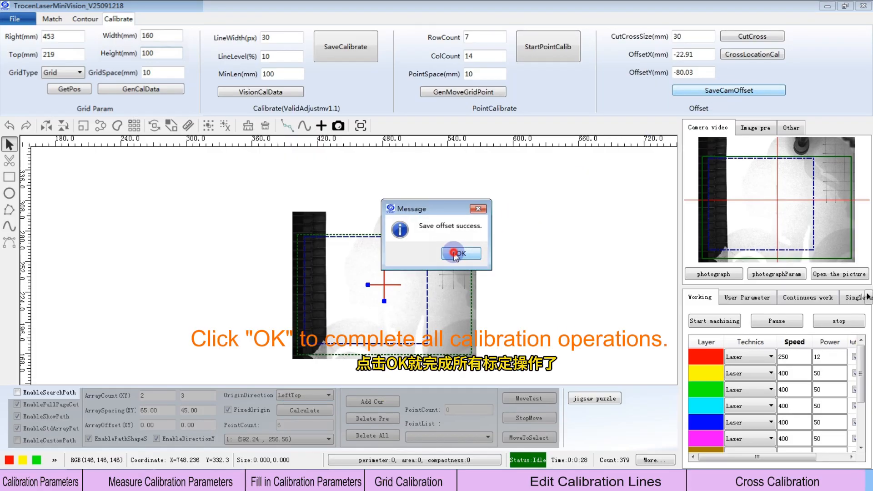
{"action": "left_click", "coordinate": [459, 253]}
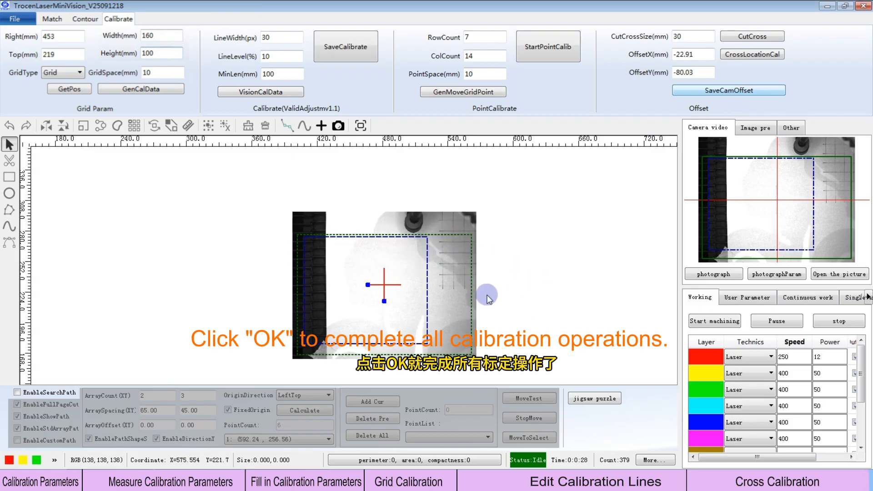